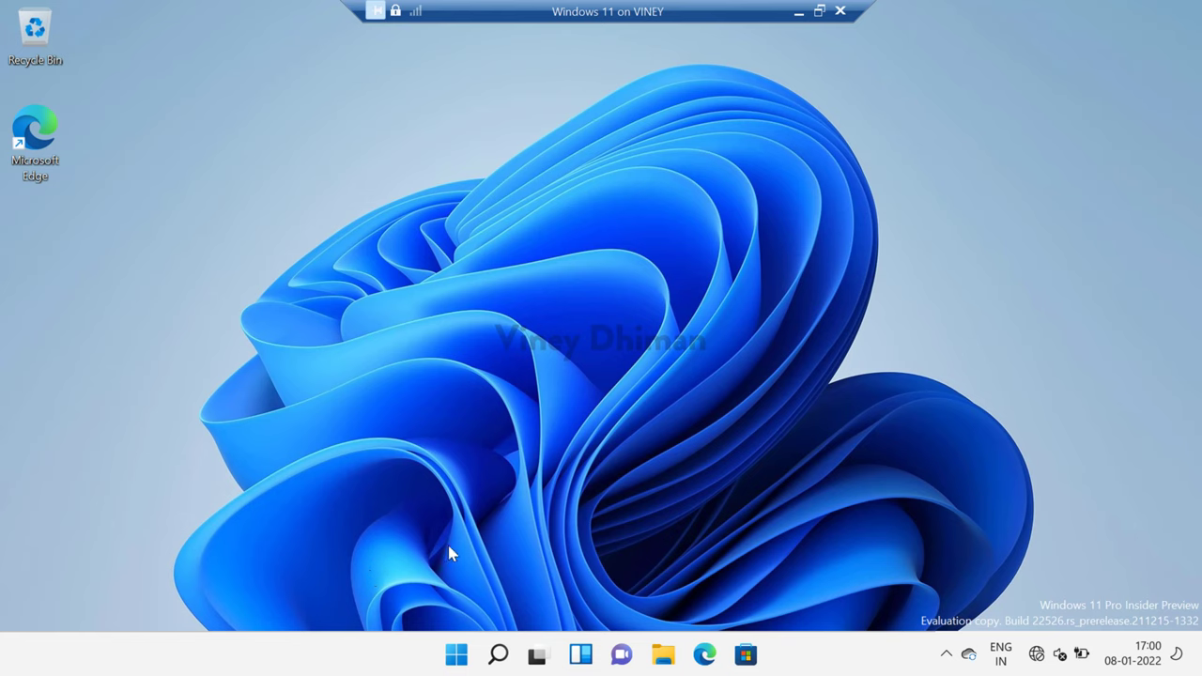
Step: Check Task Manager's Memory page (1.9 GB in use, 147 MB compressed), then minimize it
{"action": "right_click", "coordinate": [460, 663]}
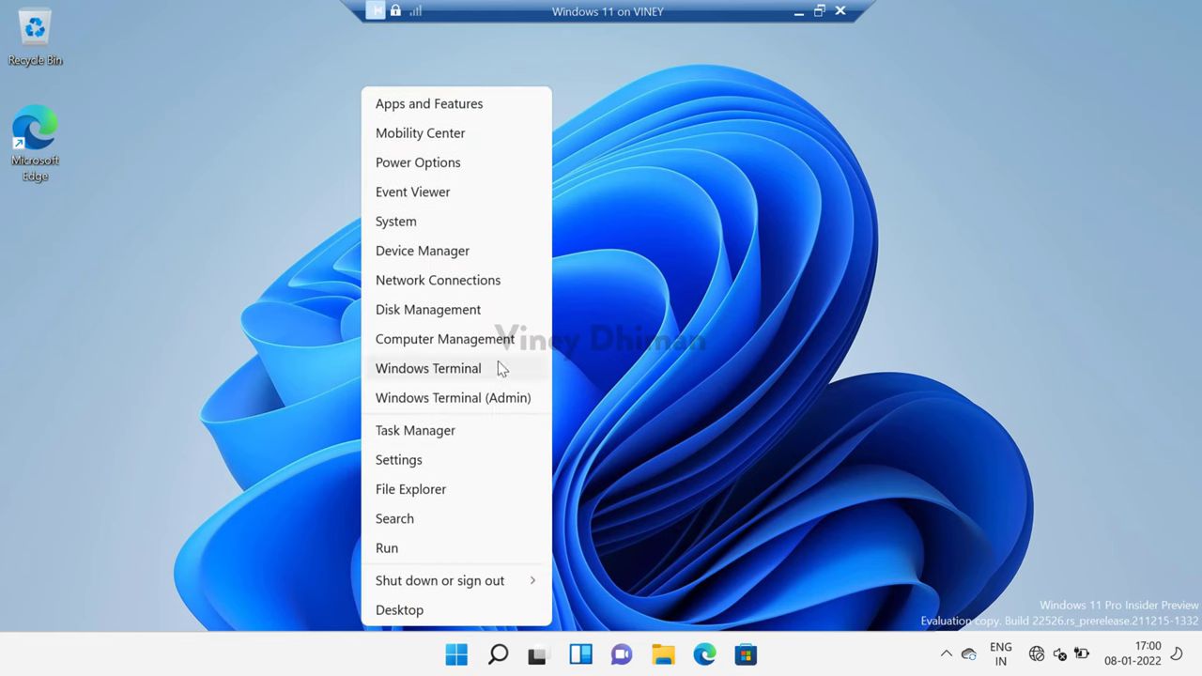
{"action": "left_click", "coordinate": [478, 438]}
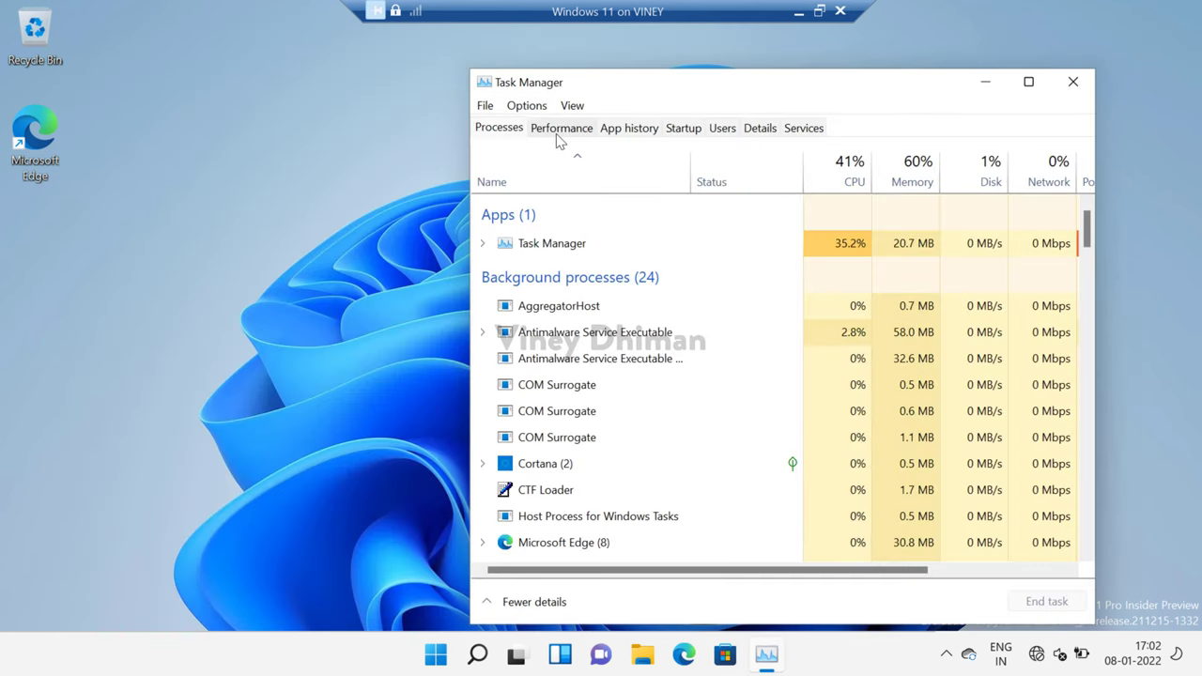
{"action": "left_click", "coordinate": [556, 131]}
{"action": "left_click", "coordinate": [521, 175]}
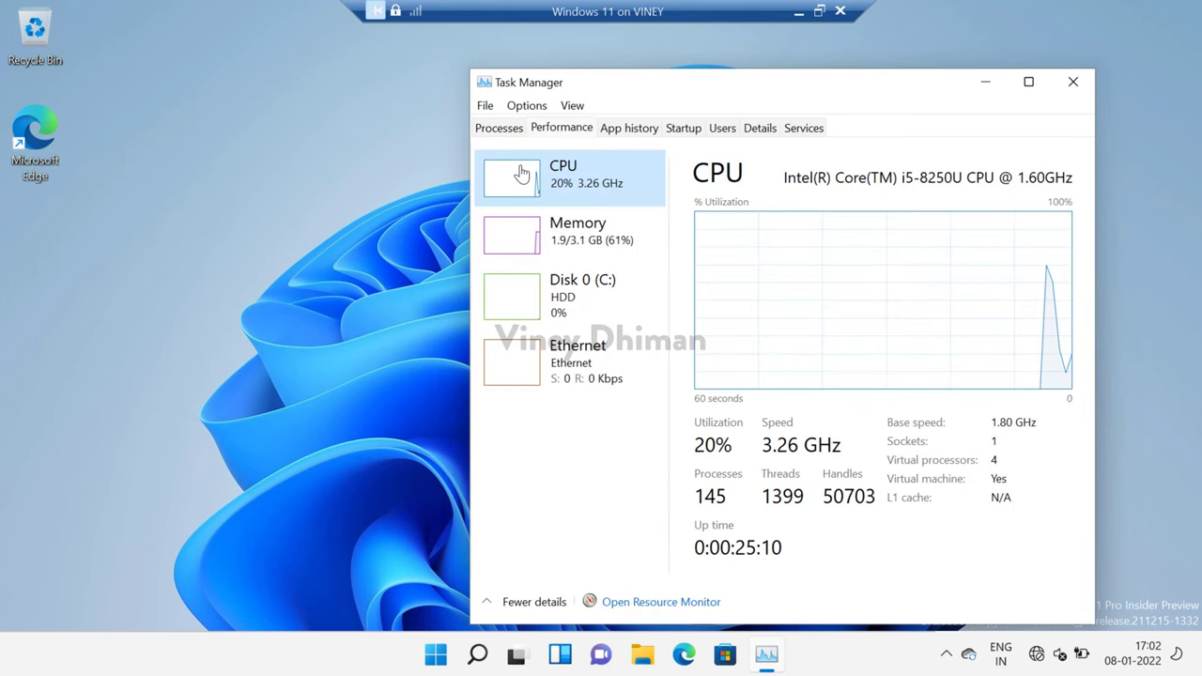
{"action": "left_click", "coordinate": [578, 253]}
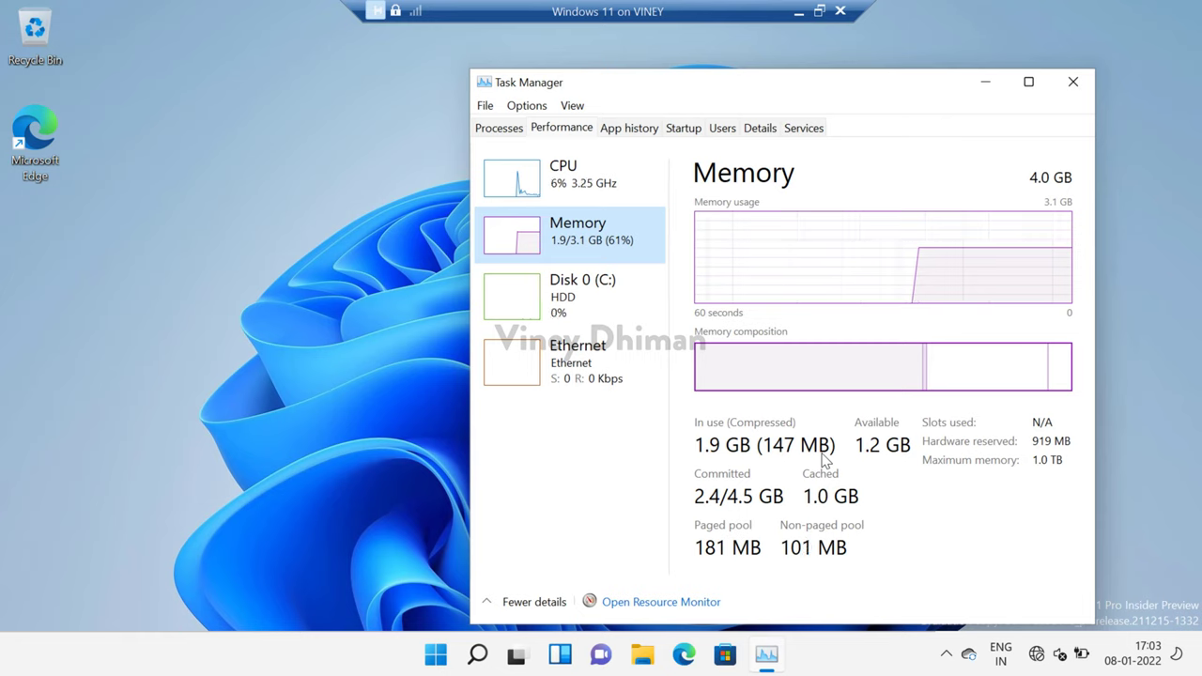
{"action": "left_click", "coordinate": [988, 86]}
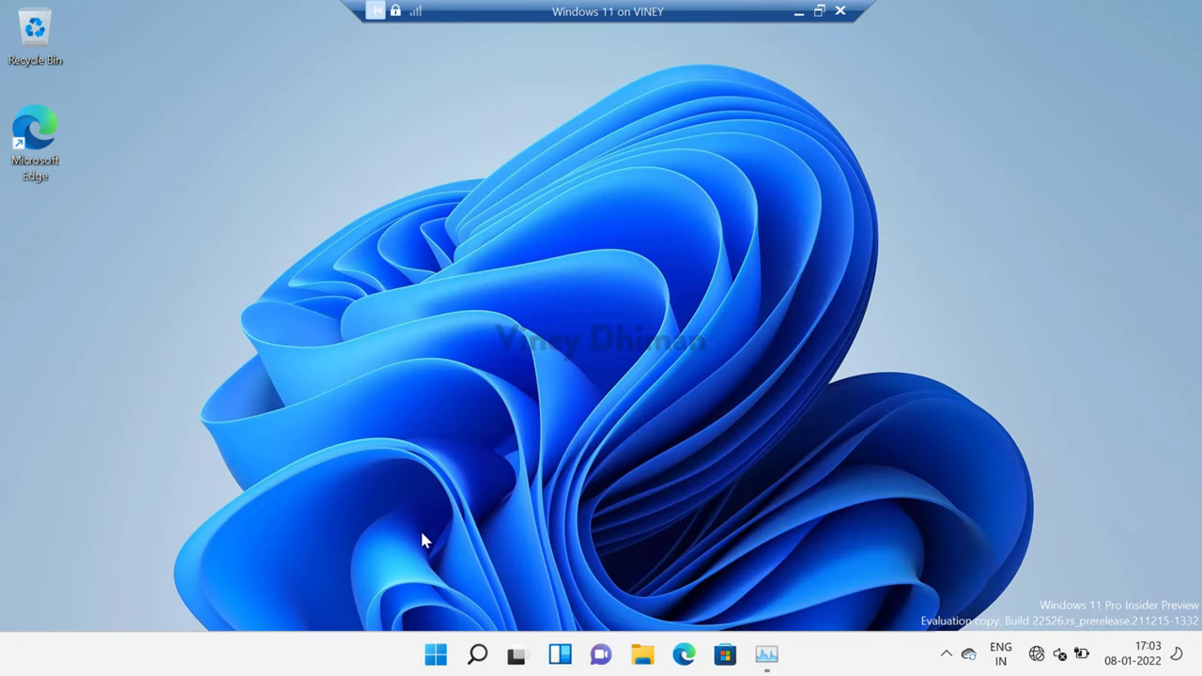
{"action": "right_click", "coordinate": [435, 663]}
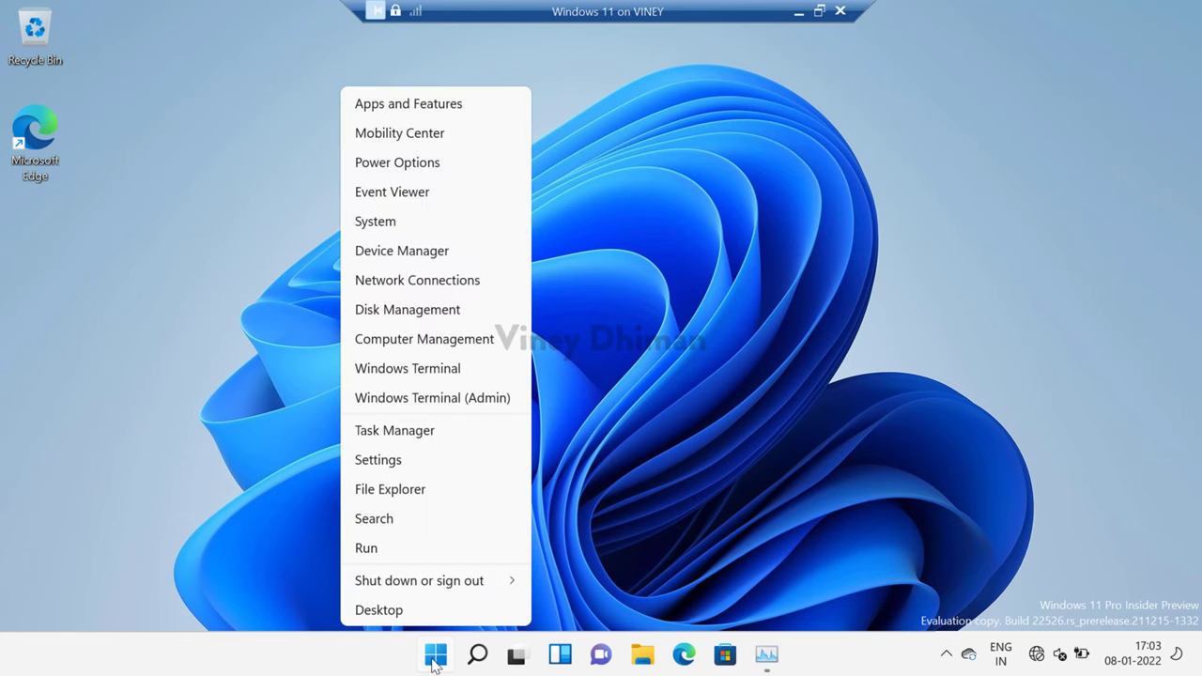
Step: Launch Windows Terminal as Administrator, approving the UAC elevation prompt
{"action": "left_click", "coordinate": [424, 400]}
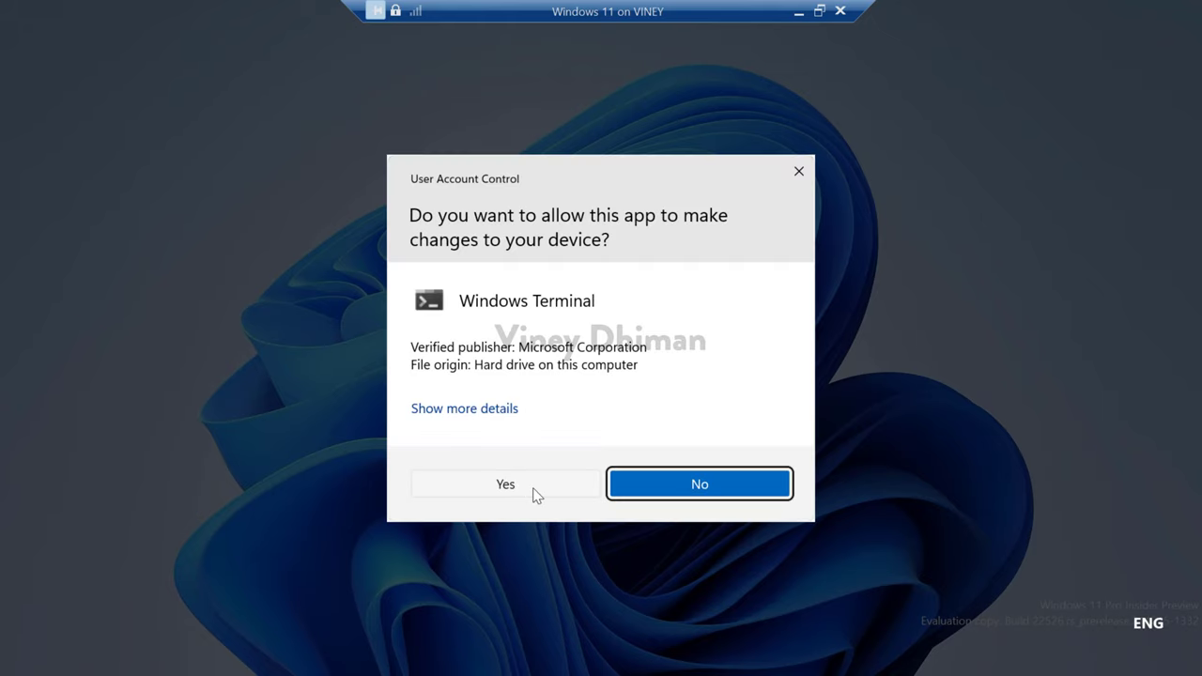
{"action": "left_click", "coordinate": [533, 488]}
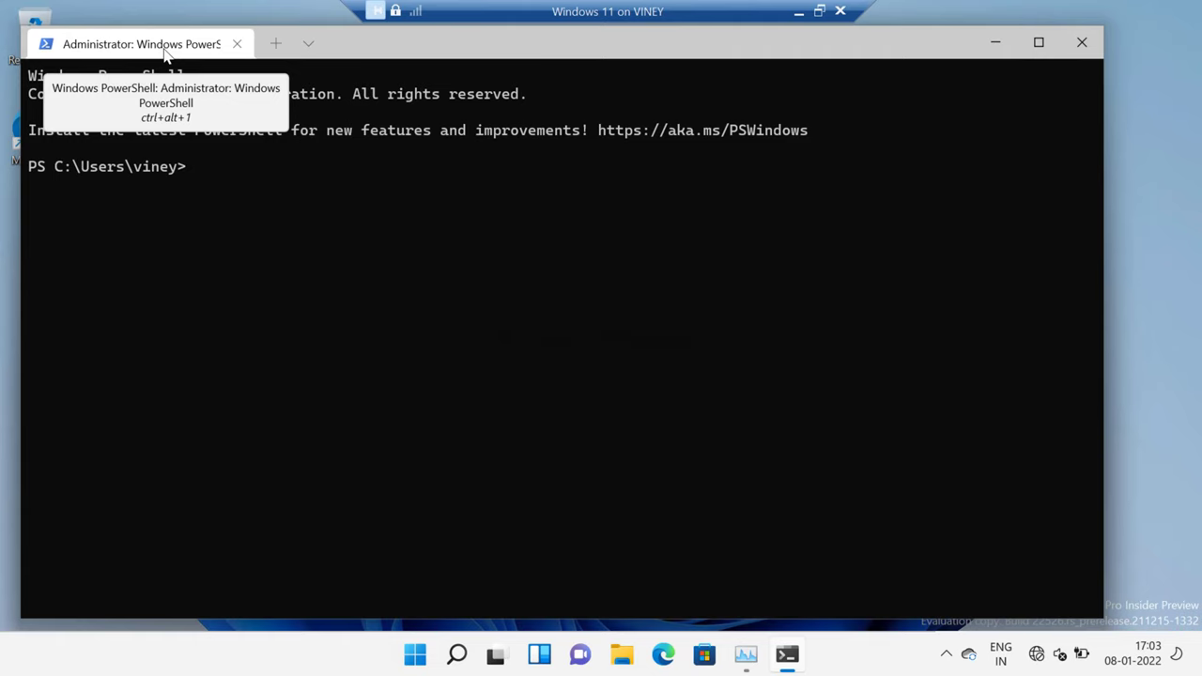
{"action": "left_click", "coordinate": [309, 44]}
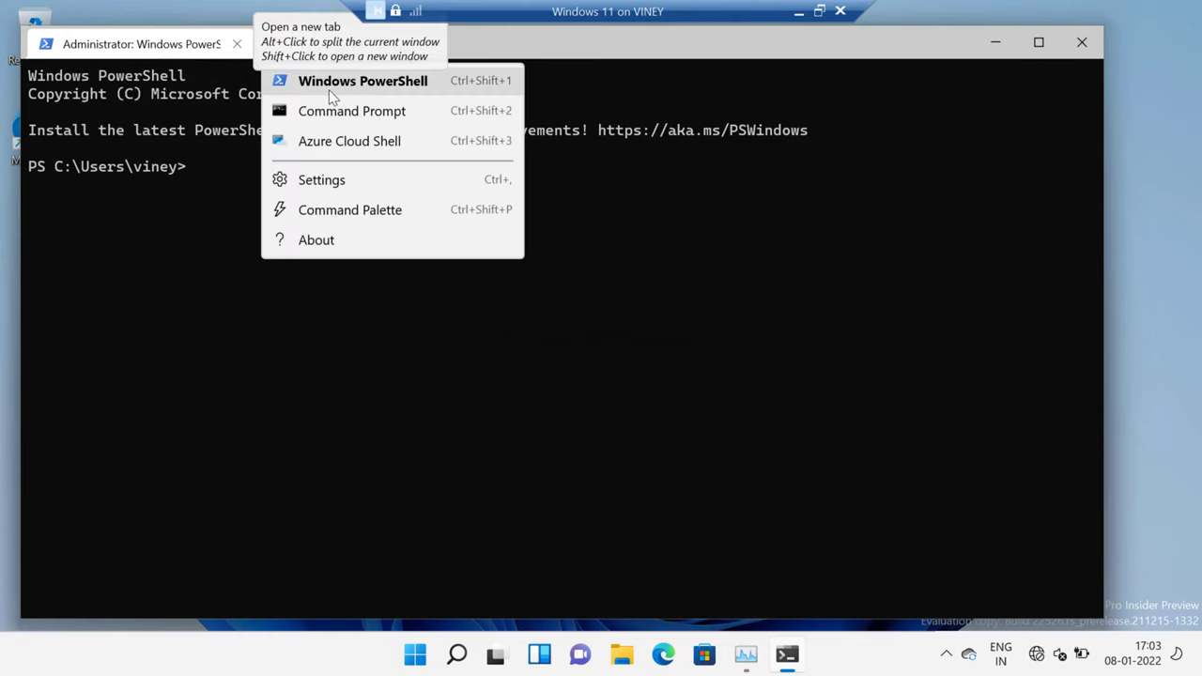
{"action": "left_click", "coordinate": [197, 169]}
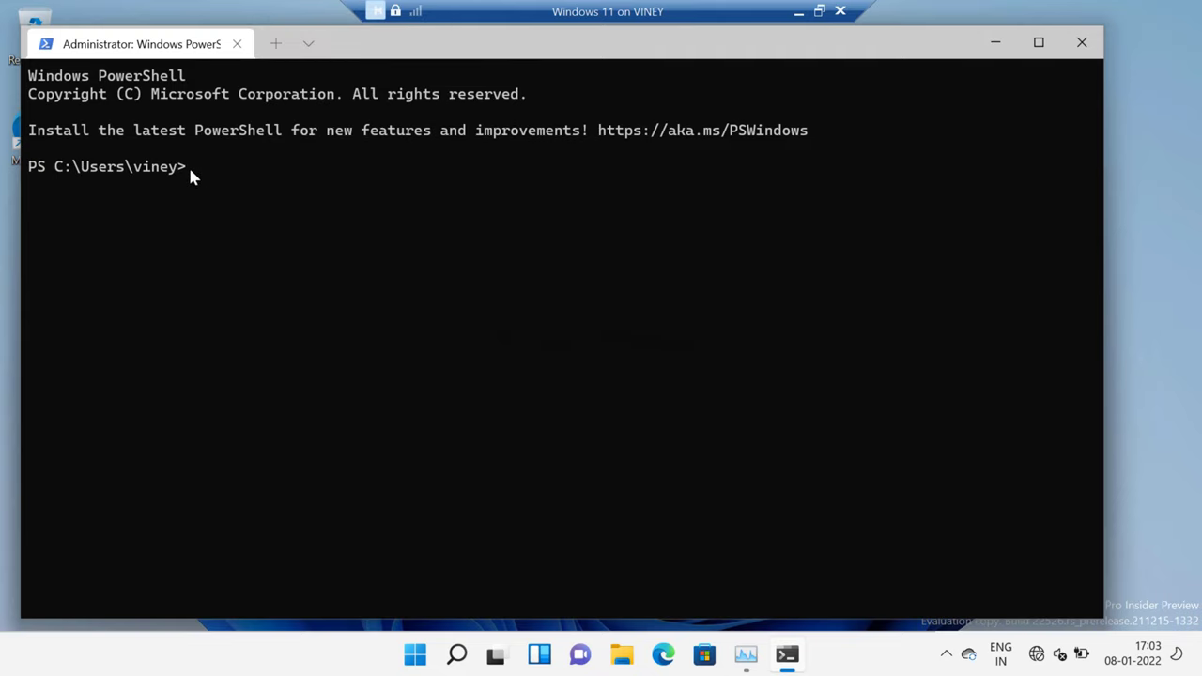
Step: Run Get-MMAgent to confirm MemoryCompression is True, then enter Disable-MMAgent -mc
{"action": "type", "text": "Get-MMAgent"}
{"action": "key", "text": "Return"}
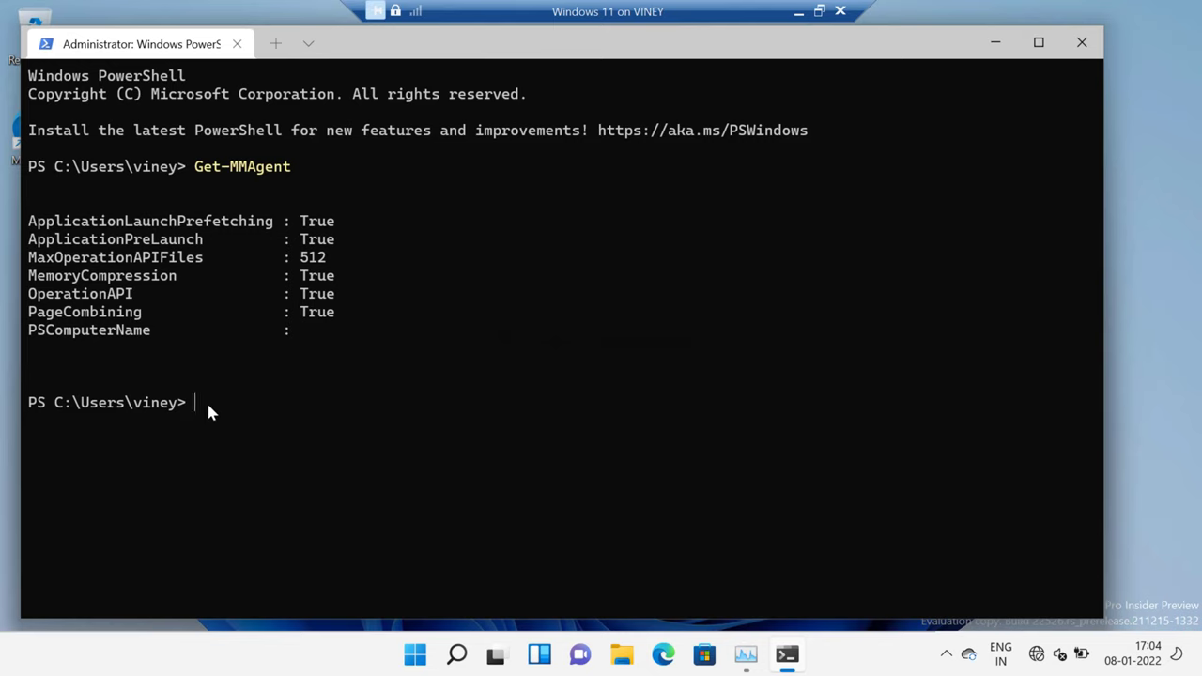
{"action": "type", "text": "Disable-MMAgent -mc"}
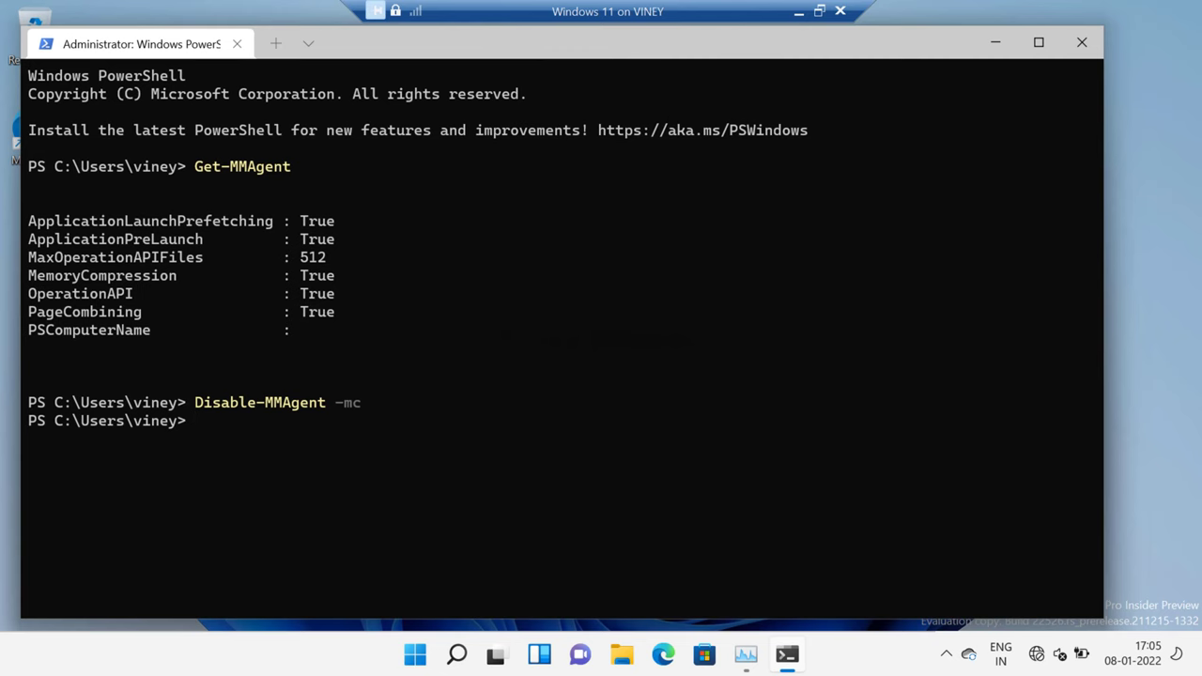
{"action": "left_click_drag", "start_coordinate": [633, 54], "coordinate": [598, 164]}
Step: Restart Windows and sign back in with the account PIN
{"action": "left_click", "coordinate": [960, 150]}
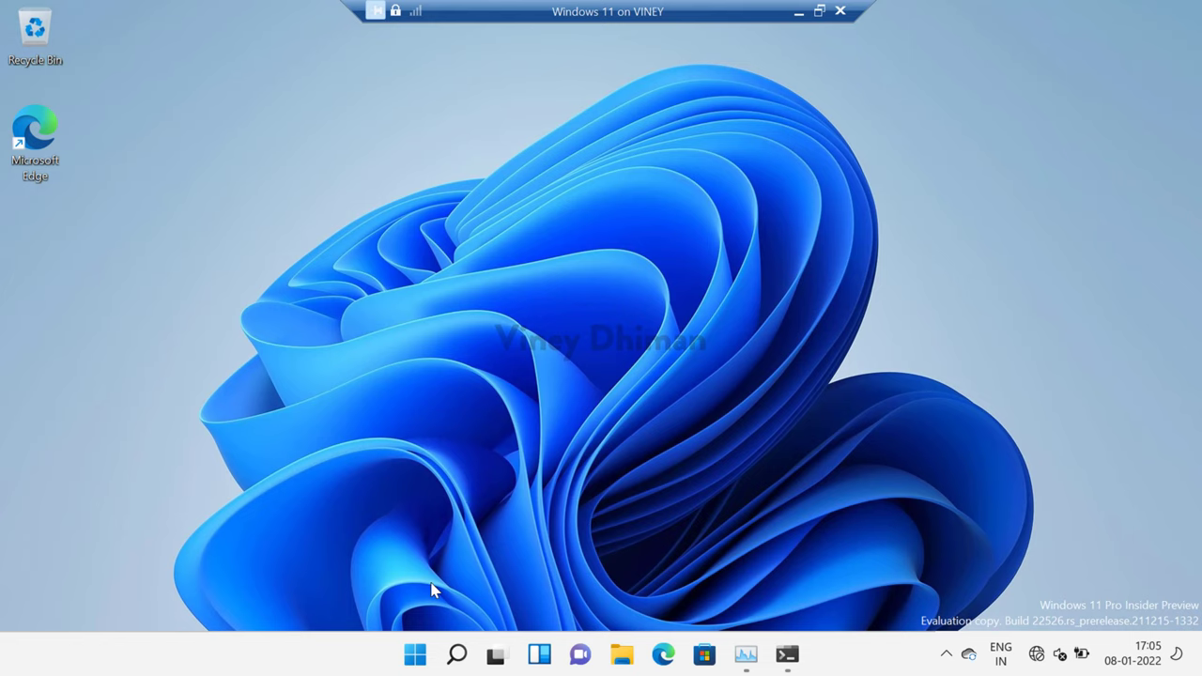
{"action": "left_click", "coordinate": [413, 657]}
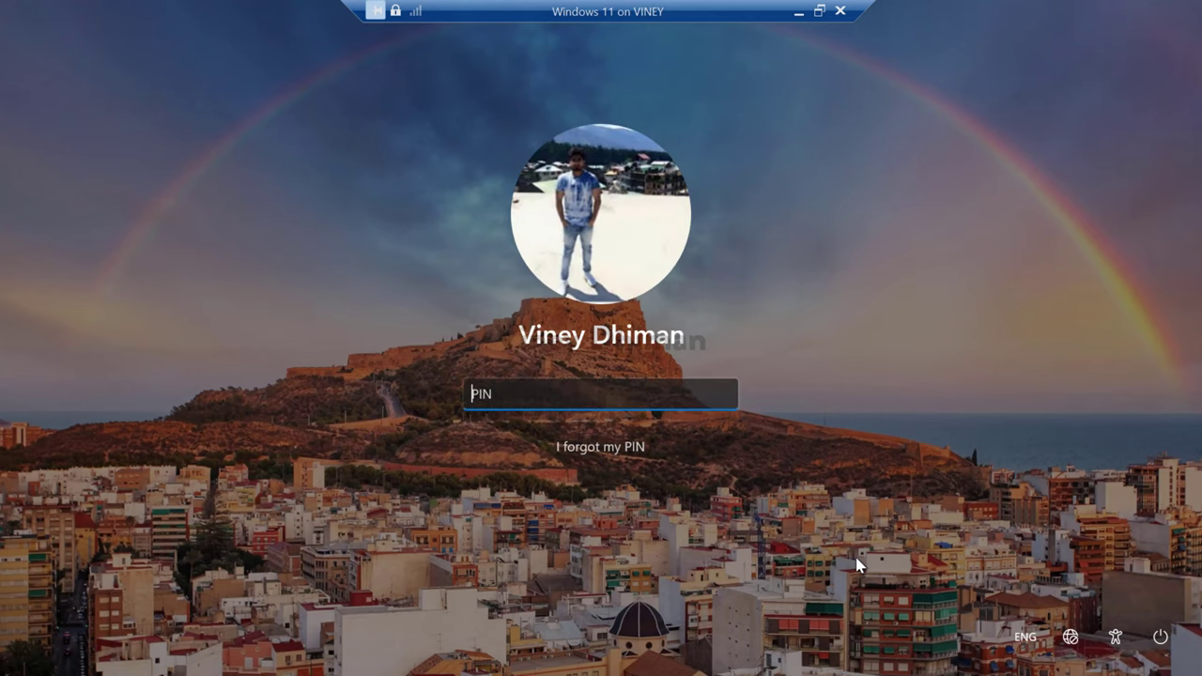
{"action": "type", "text": "1234"}
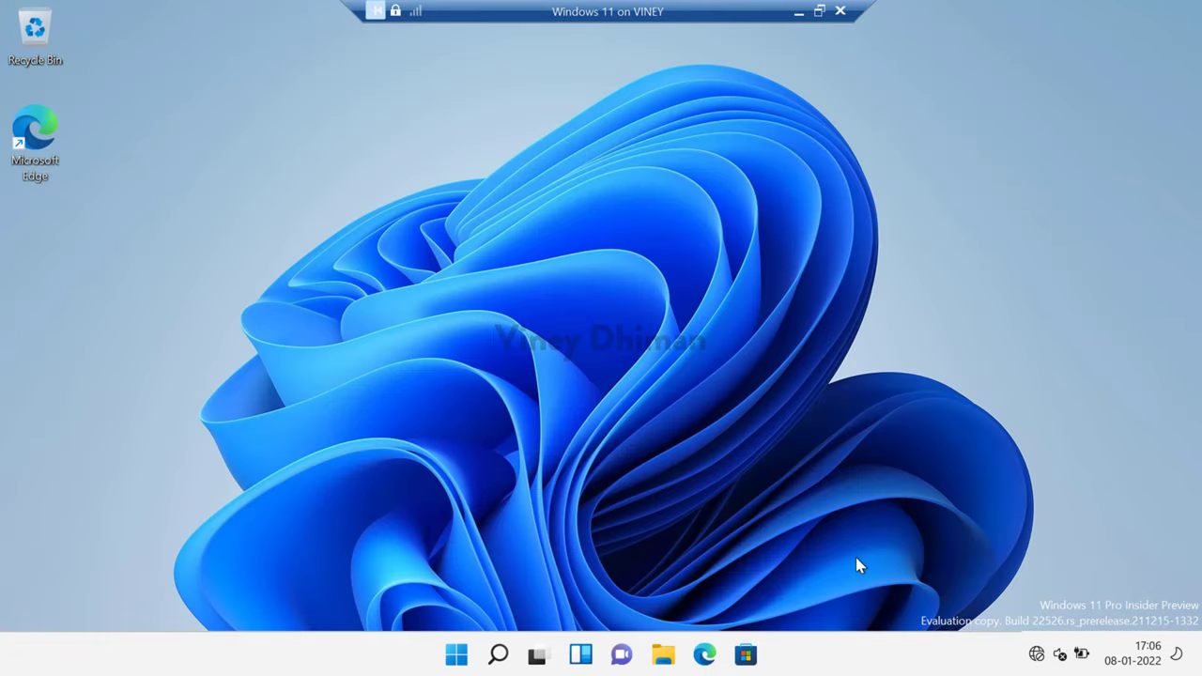
Step: Open Task Manager's Memory page showing 0 MB compressed and 1.4/4.0 GB in use, then show the desktop
{"action": "right_click", "coordinate": [466, 660]}
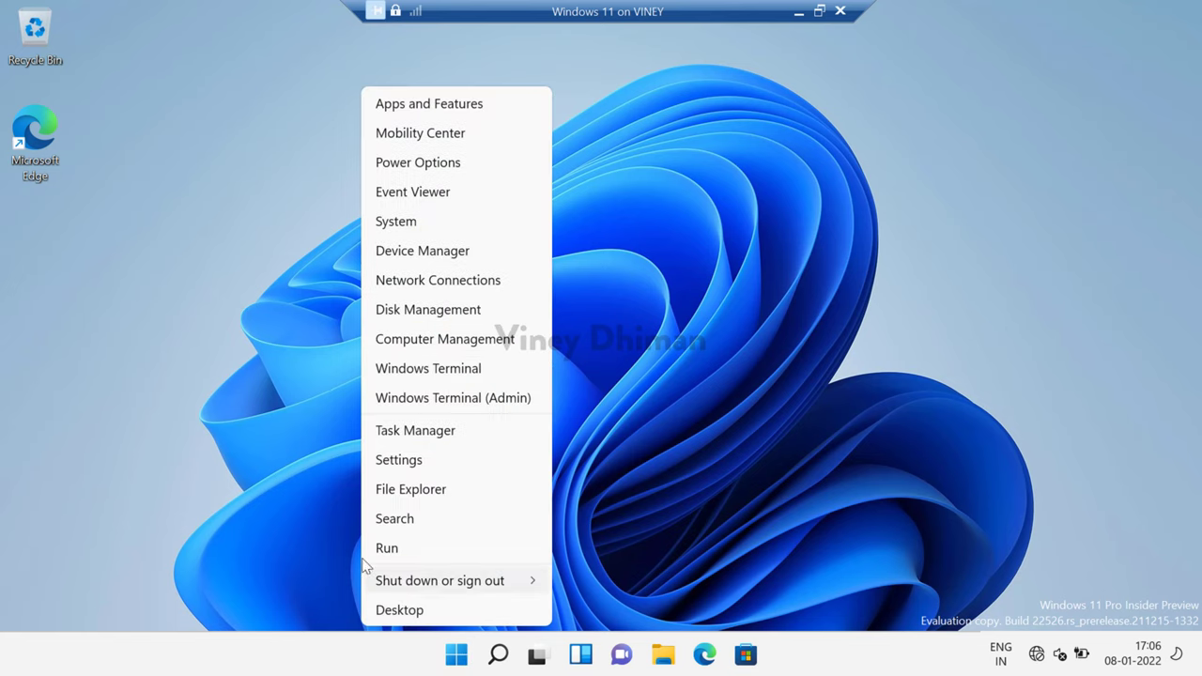
{"action": "left_click", "coordinate": [440, 435]}
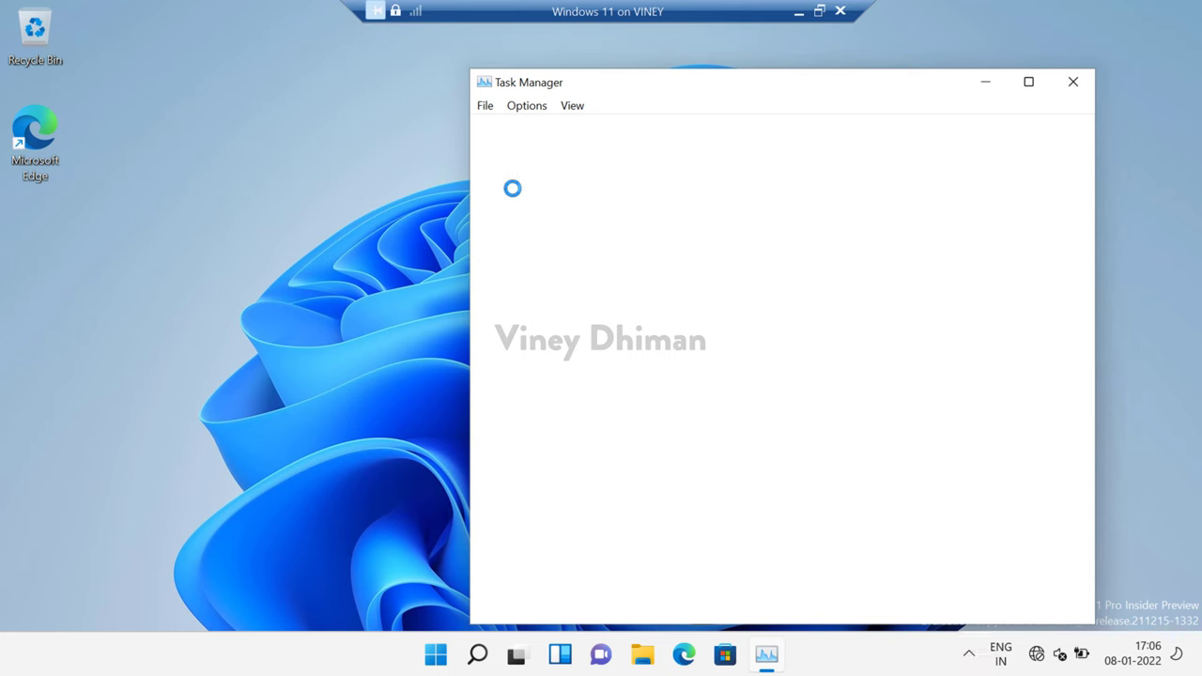
{"action": "left_click", "coordinate": [556, 132]}
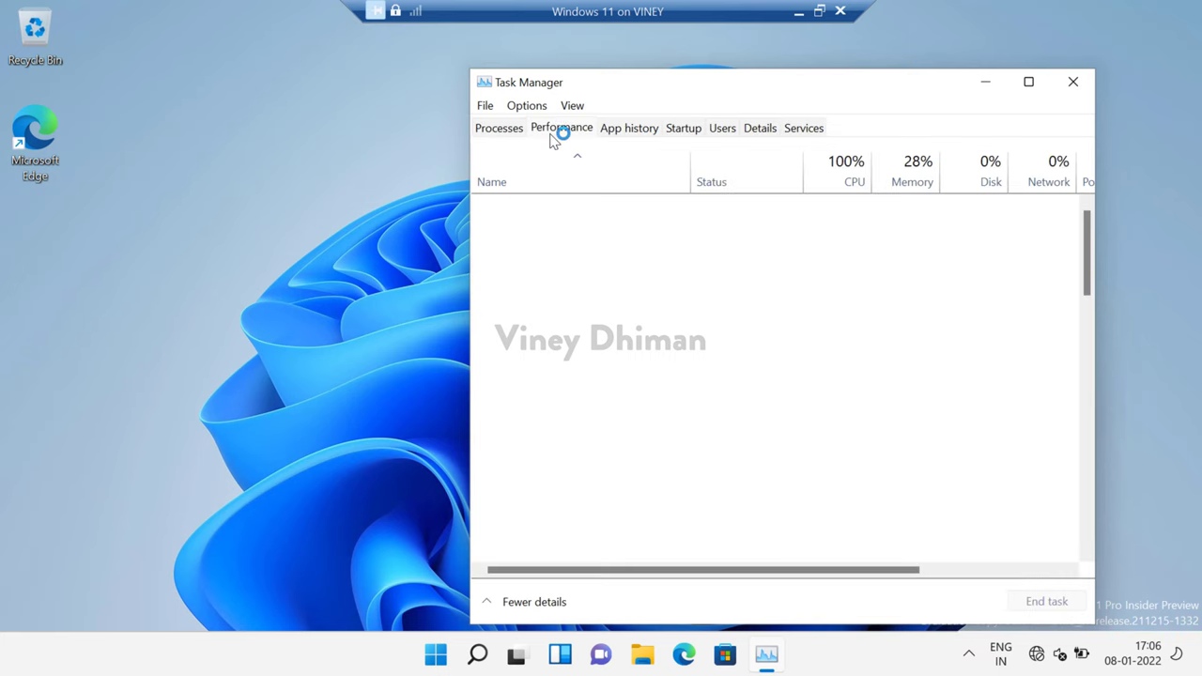
{"action": "left_click", "coordinate": [573, 253]}
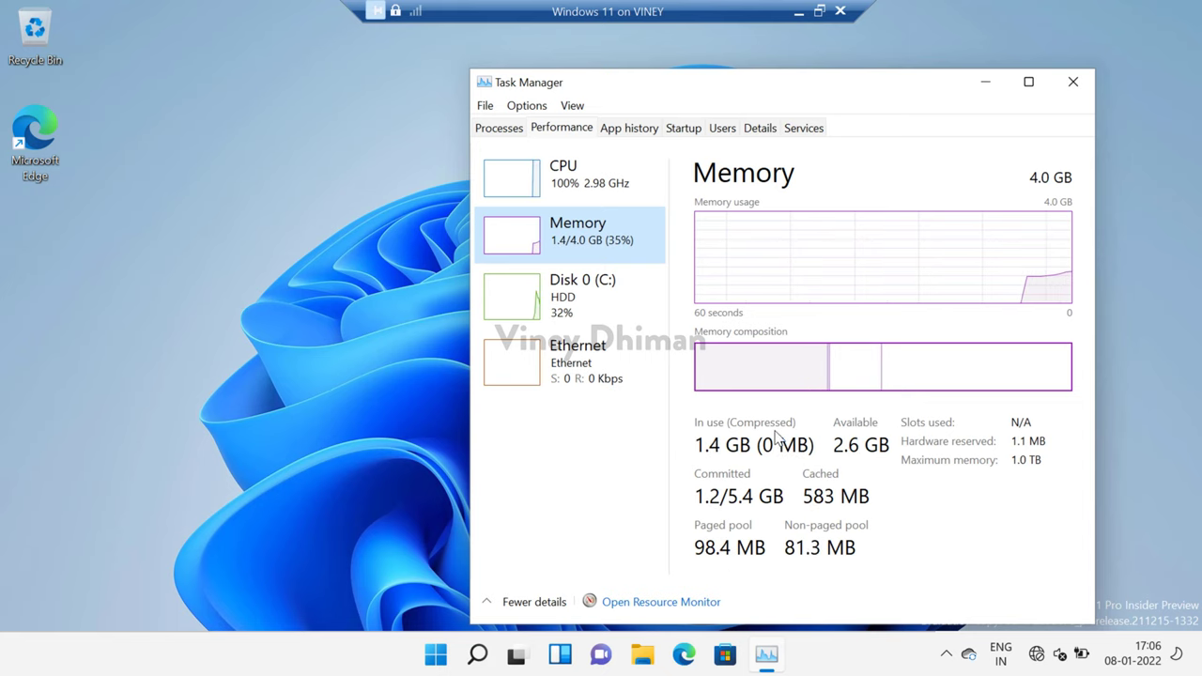
{"action": "key", "text": "super+d"}
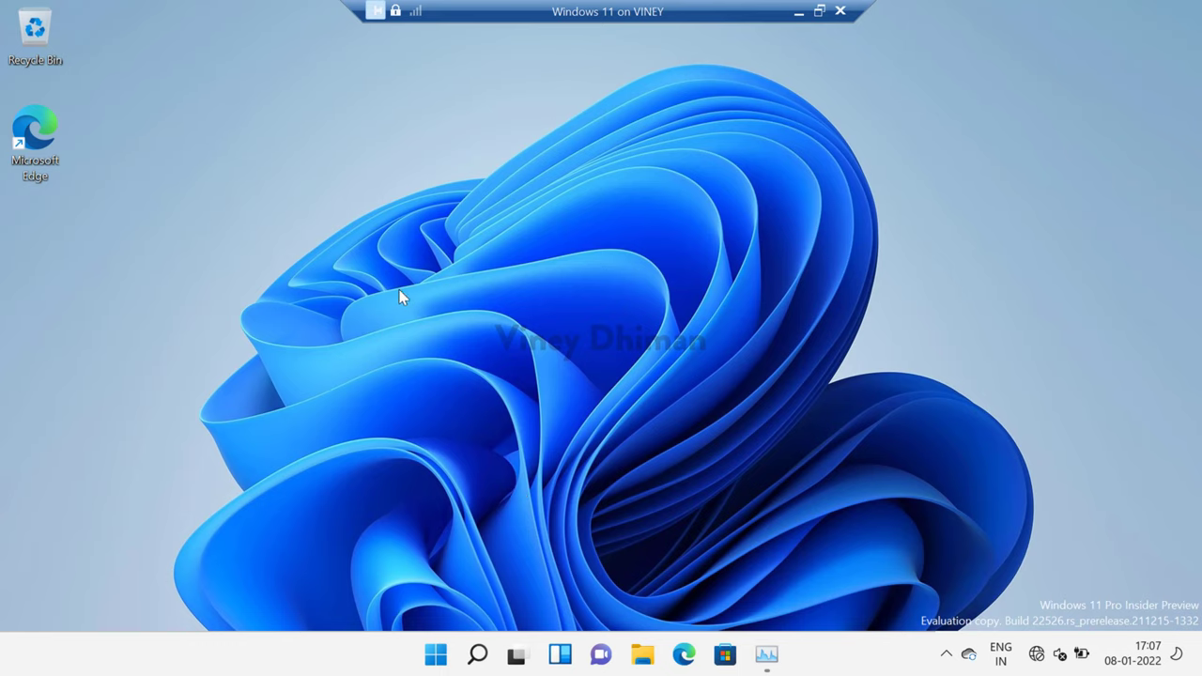
Step: Open an administrator terminal with Win+X and run Get-MMAgent, showing MemoryCompression False
{"action": "key", "text": "super+x"}
{"action": "key", "text": "a"}
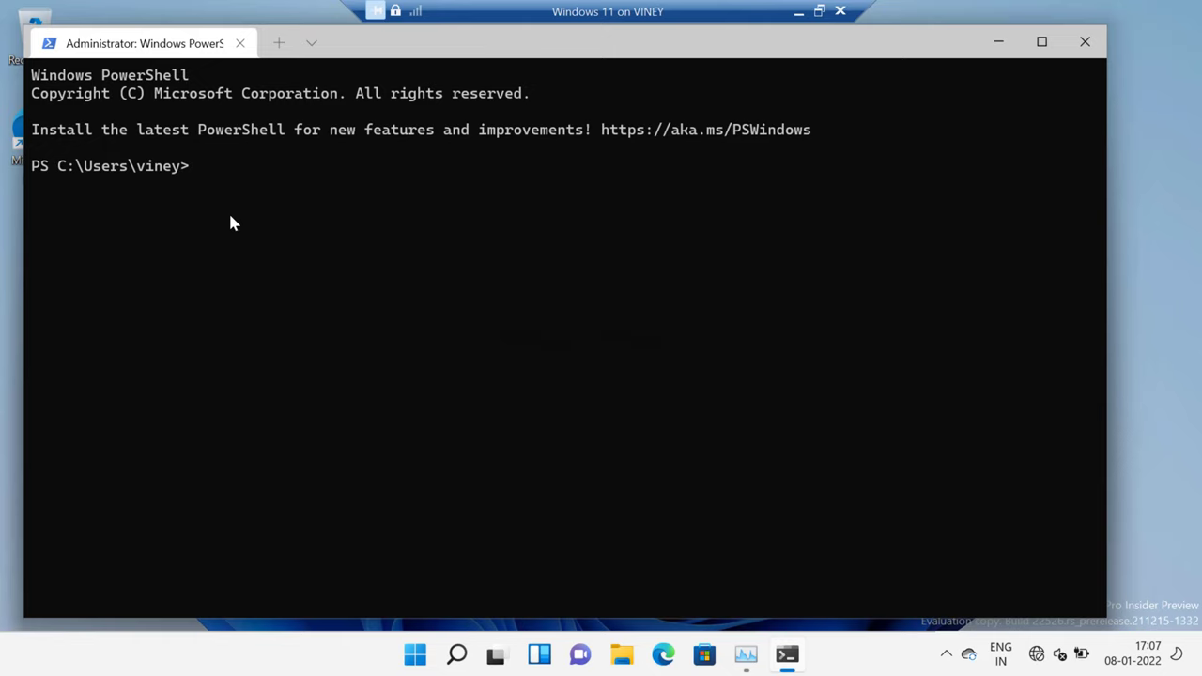
{"action": "type", "text": "Get-MM"}
{"action": "type", "text": "Agent"}
{"action": "key", "text": "Return"}
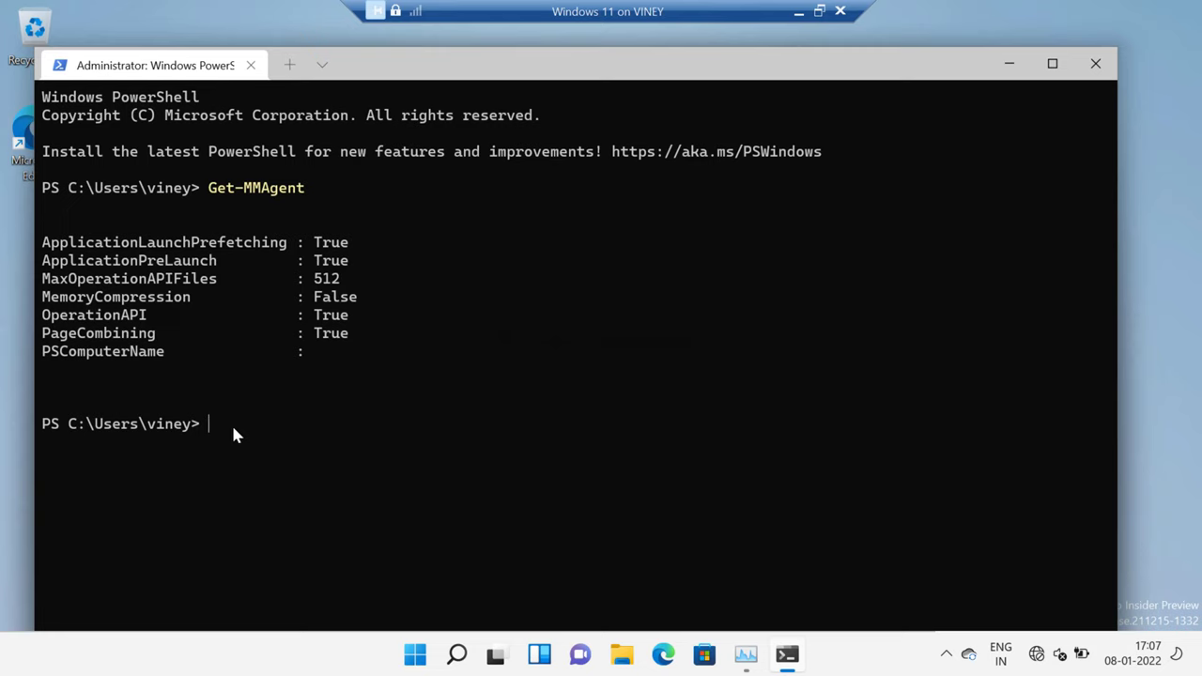
Step: Run Enable-MMAgent -mc to turn memory compression back on
{"action": "type", "text": "Enable-MMAgent -mc"}
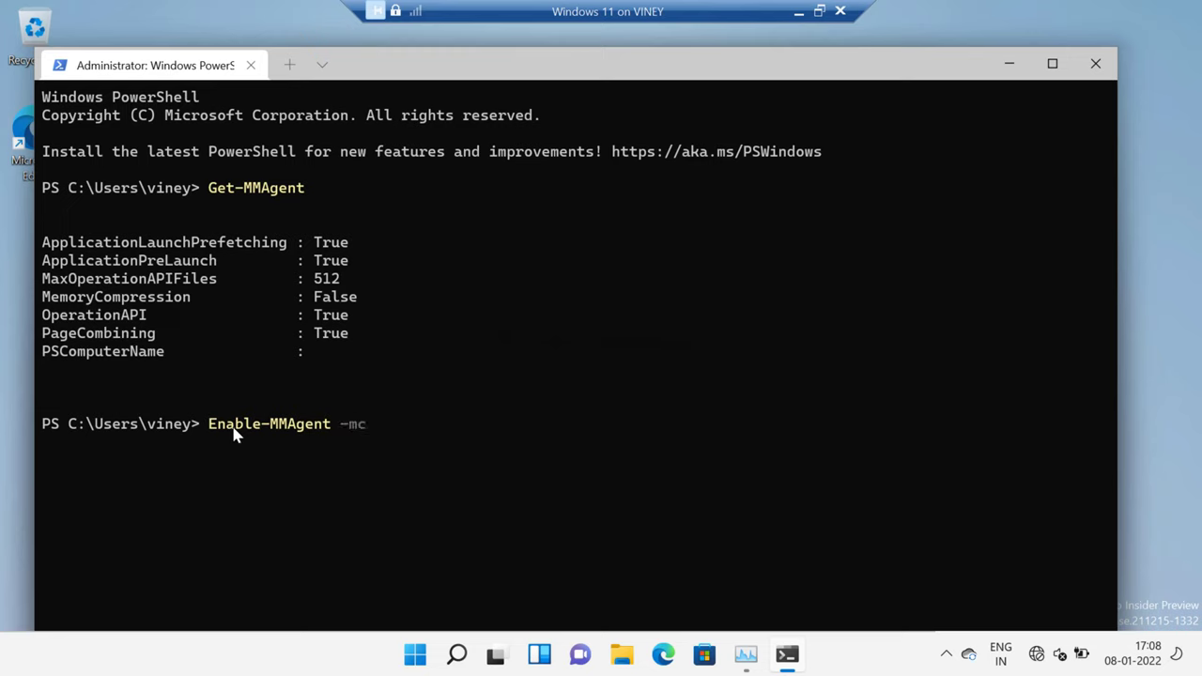
{"action": "key", "text": "shift+Left"}
{"action": "key", "text": "shift+Left"}
{"action": "key", "text": "shift+Left"}
{"action": "key", "text": "shift+Right"}
{"action": "key", "text": "shift+Right"}
{"action": "key", "text": "shift+Right"}
{"action": "key", "text": "Return"}
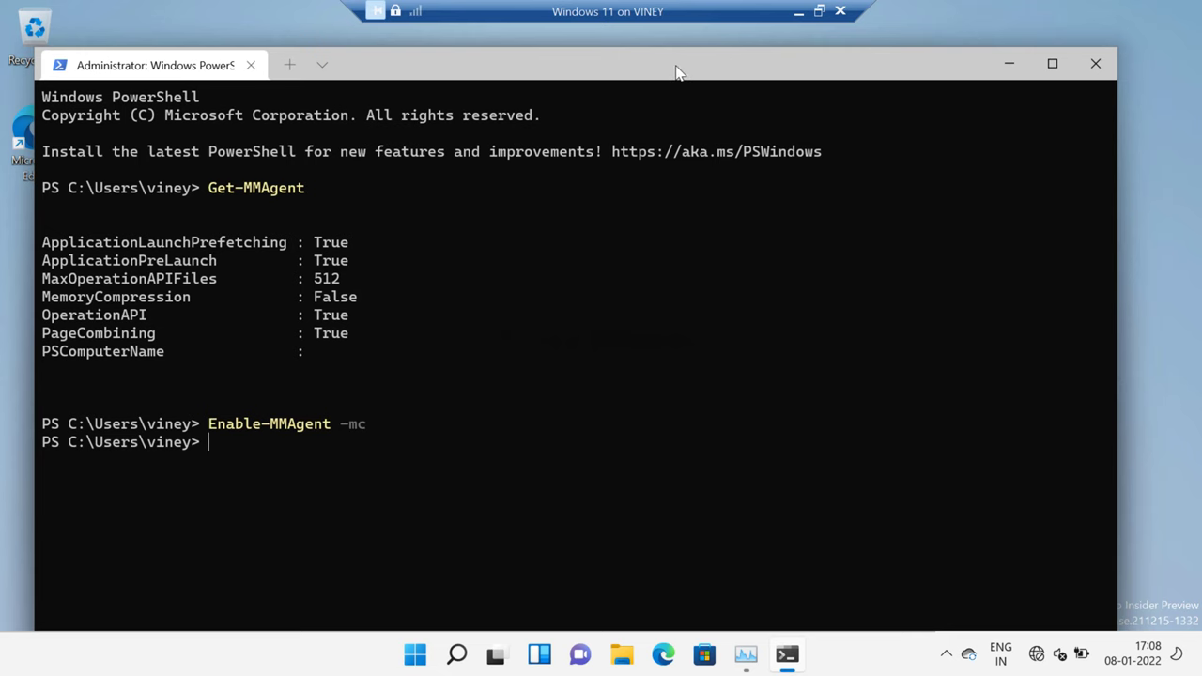
{"action": "left_click_drag", "start_coordinate": [675, 71], "coordinate": [660, 113]}
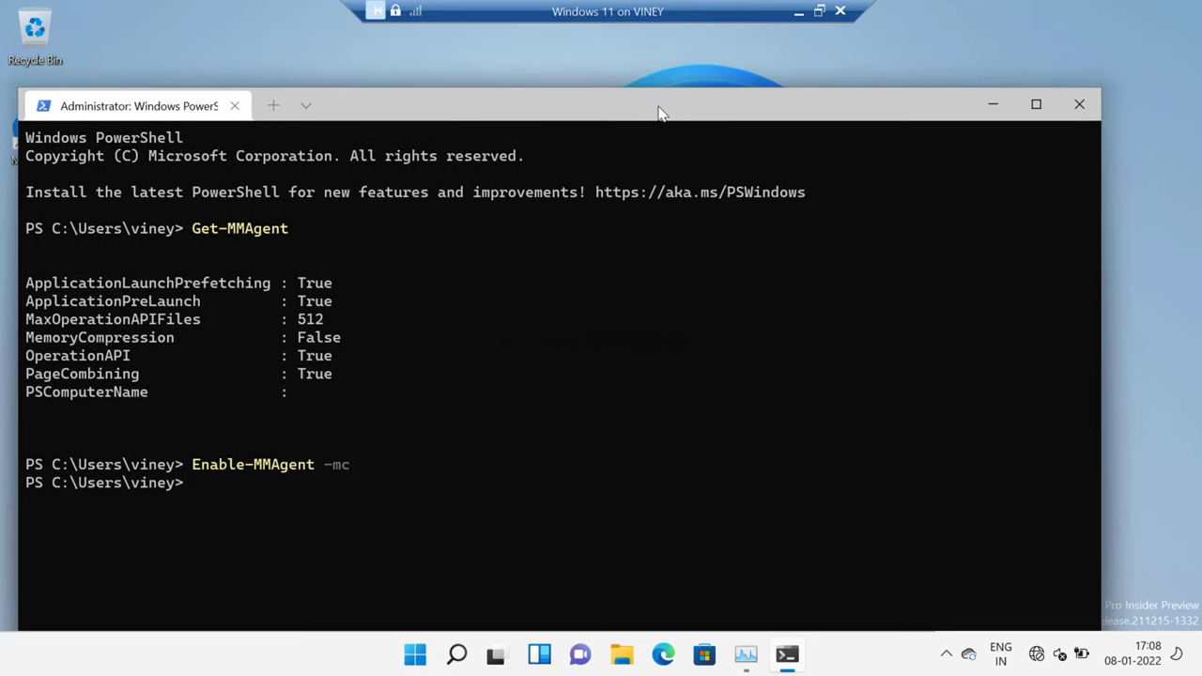
Step: Restart Windows from the Start power menu and sign back in with the account PIN
{"action": "left_click", "coordinate": [993, 105]}
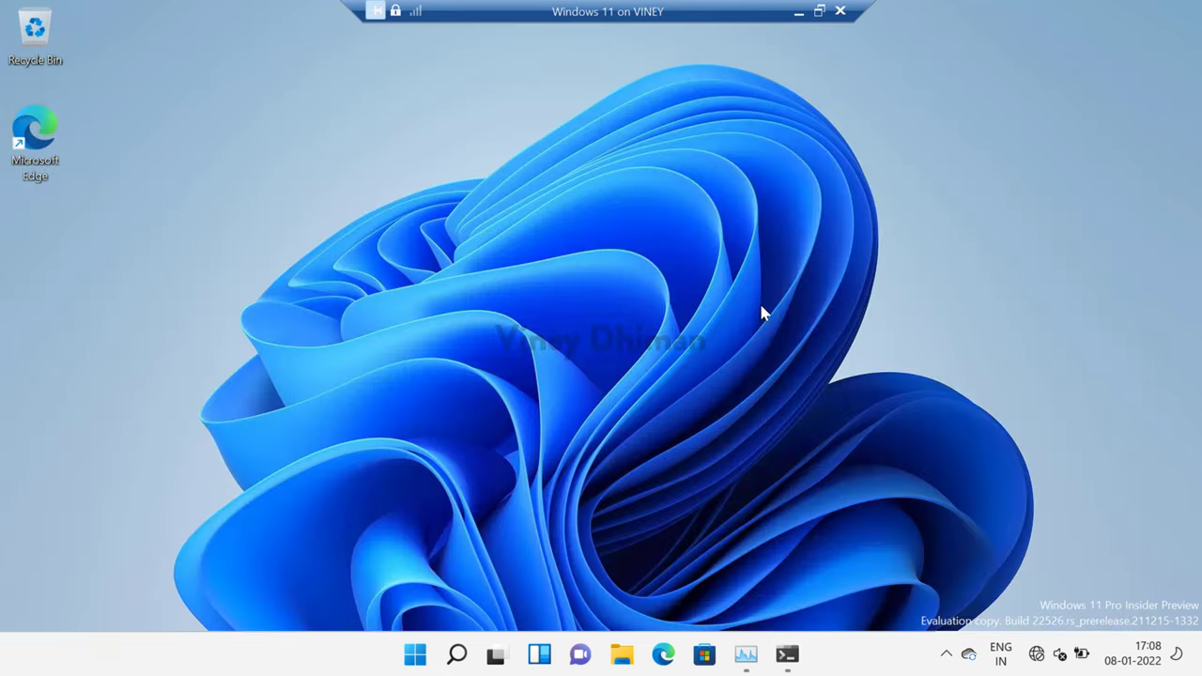
{"action": "left_click", "coordinate": [414, 654]}
{"action": "left_click", "coordinate": [834, 589]}
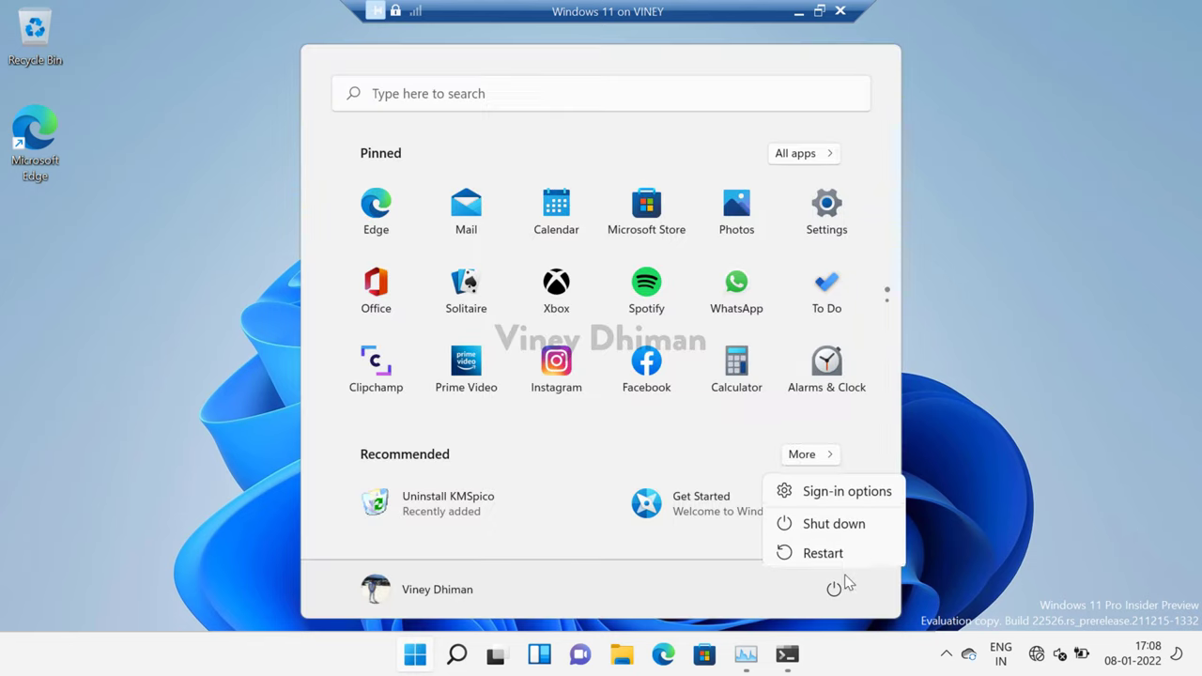
{"action": "left_click", "coordinate": [854, 551]}
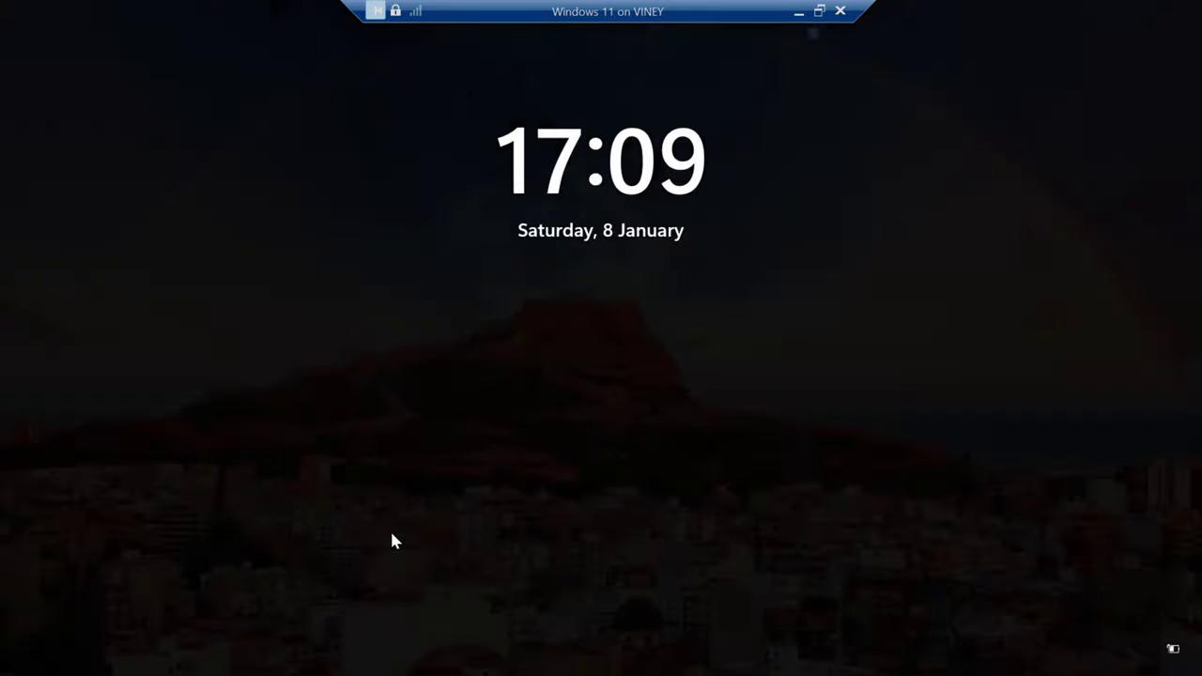
{"action": "key", "text": "space"}
{"action": "type", "text": "1234"}
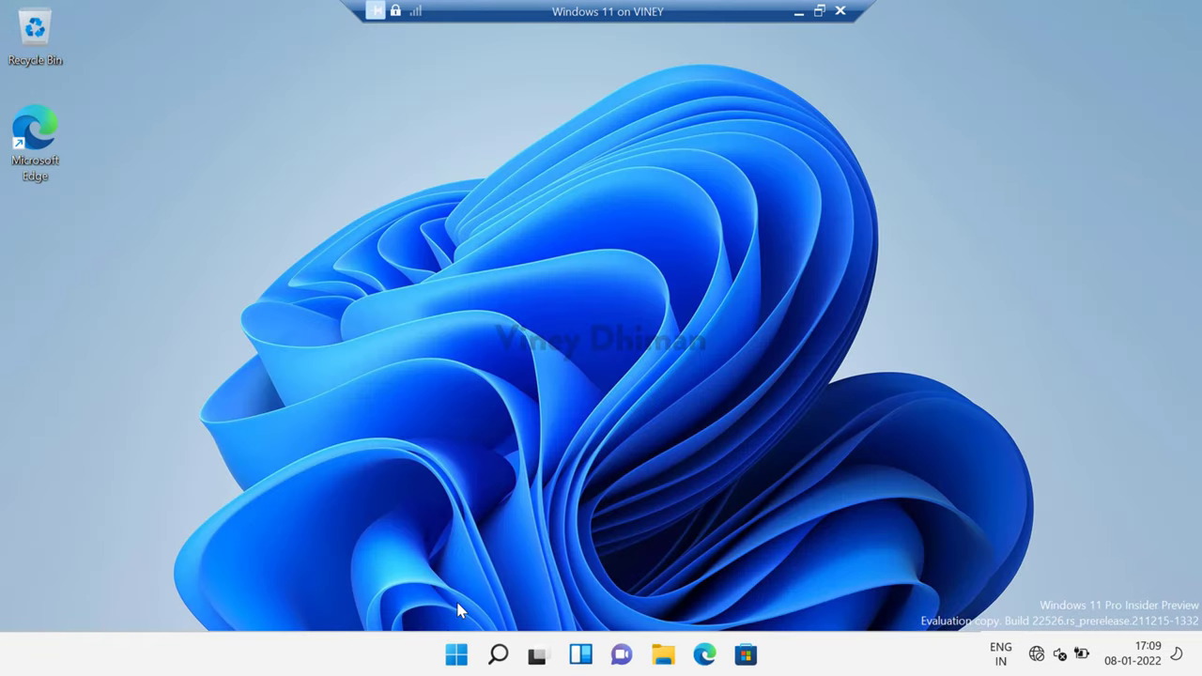
Step: Open Task Manager's Memory page, showing 75.1 MB compressed and 1.3 GB in use
{"action": "right_click", "coordinate": [456, 654]}
{"action": "left_click", "coordinate": [460, 437]}
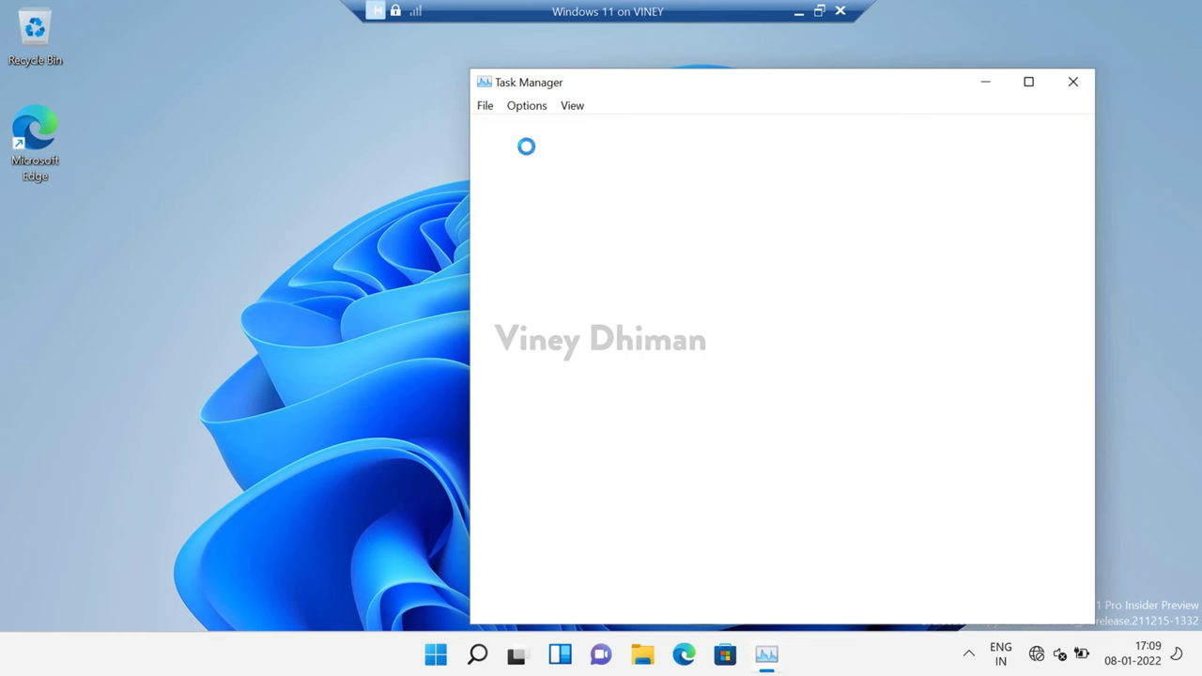
{"action": "left_click_drag", "start_coordinate": [649, 88], "coordinate": [603, 86]}
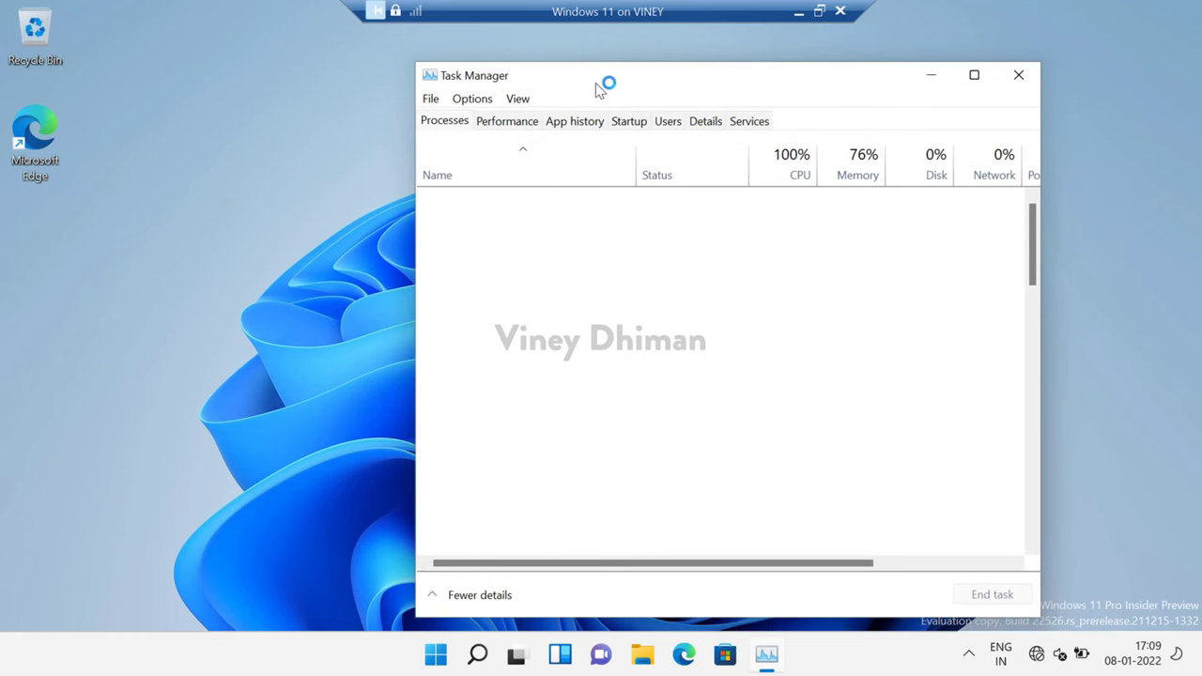
{"action": "left_click", "coordinate": [498, 116]}
{"action": "left_click", "coordinate": [540, 233]}
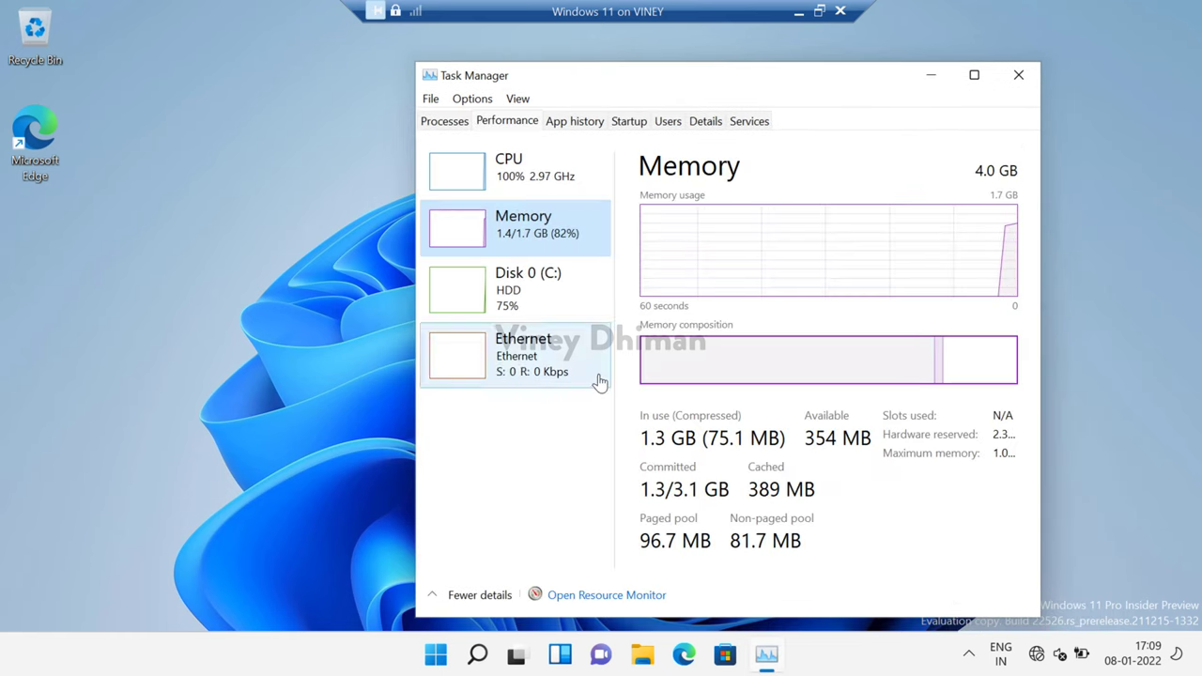